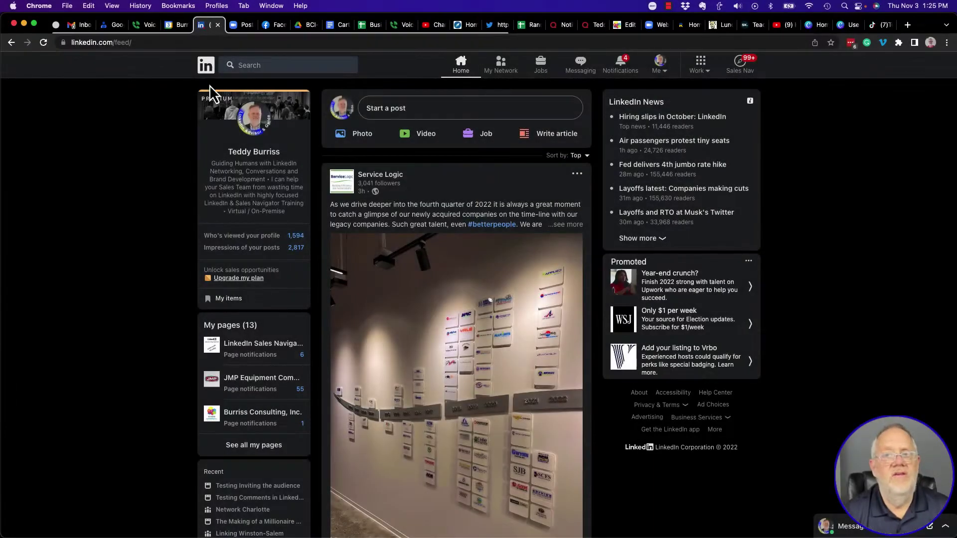
Run a blank search, limit the results to People, then return to the home feed.
left_click(251, 66)
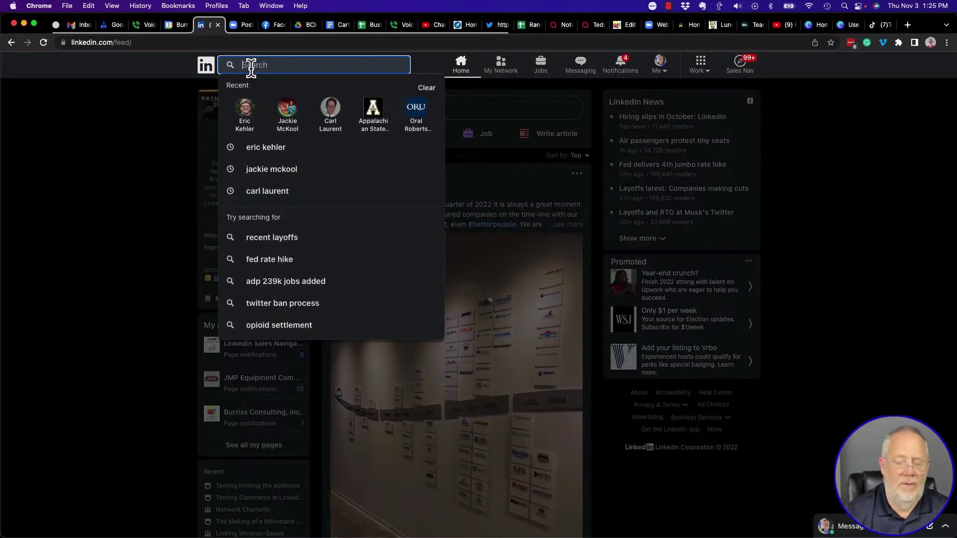
key("Return")
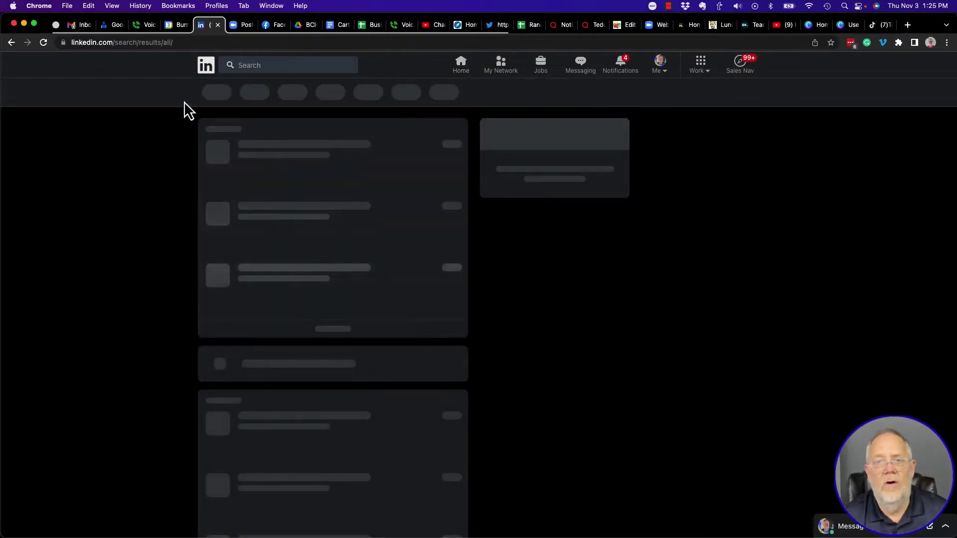
left_click(218, 94)
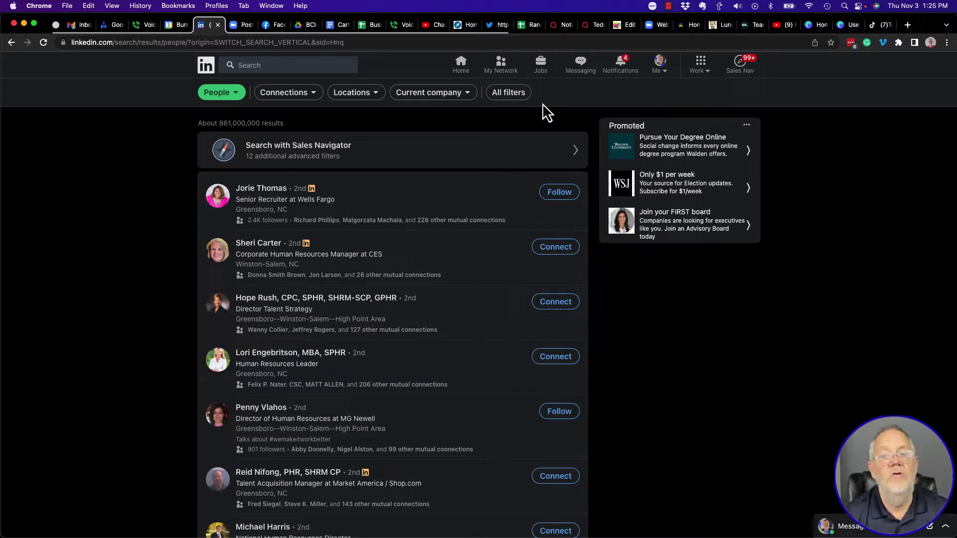
left_click(206, 68)
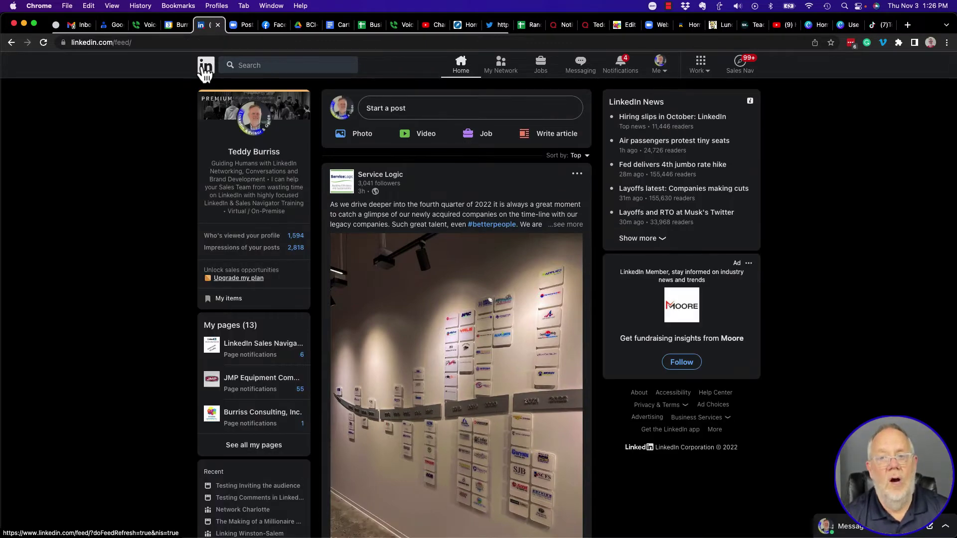
Search 'Truliant' and open the Truliant Federal Credit Union suggestion's company page.
left_click(274, 67)
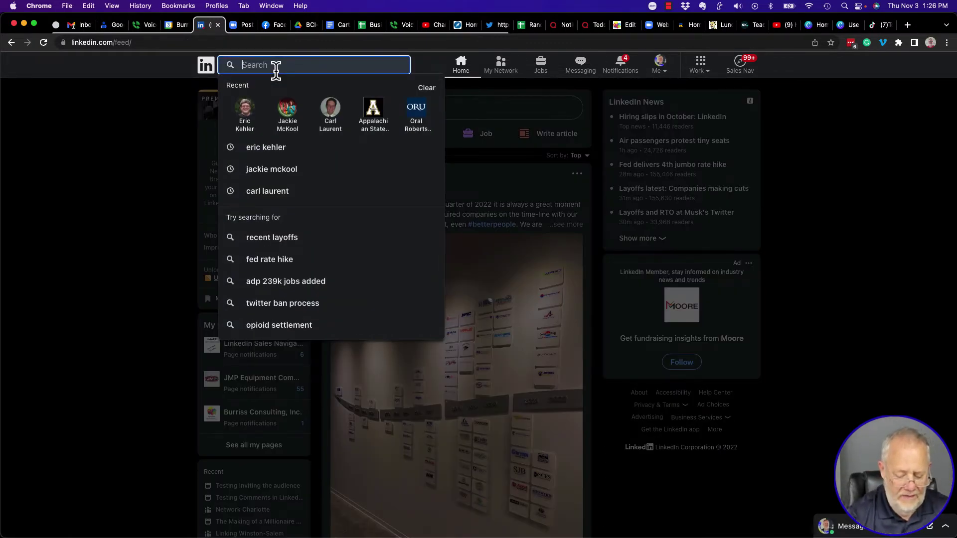
type("Truli")
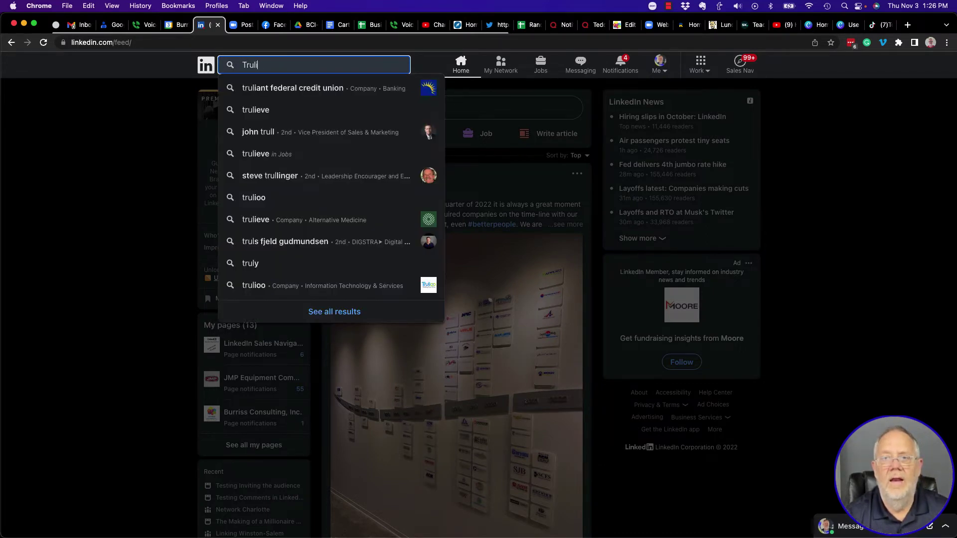
type("ant")
left_click(277, 88)
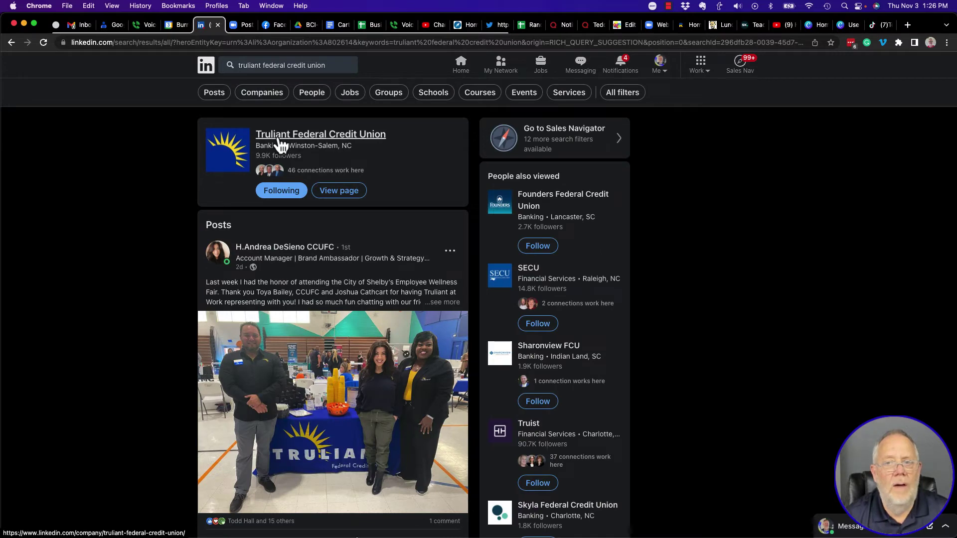
left_click(281, 144)
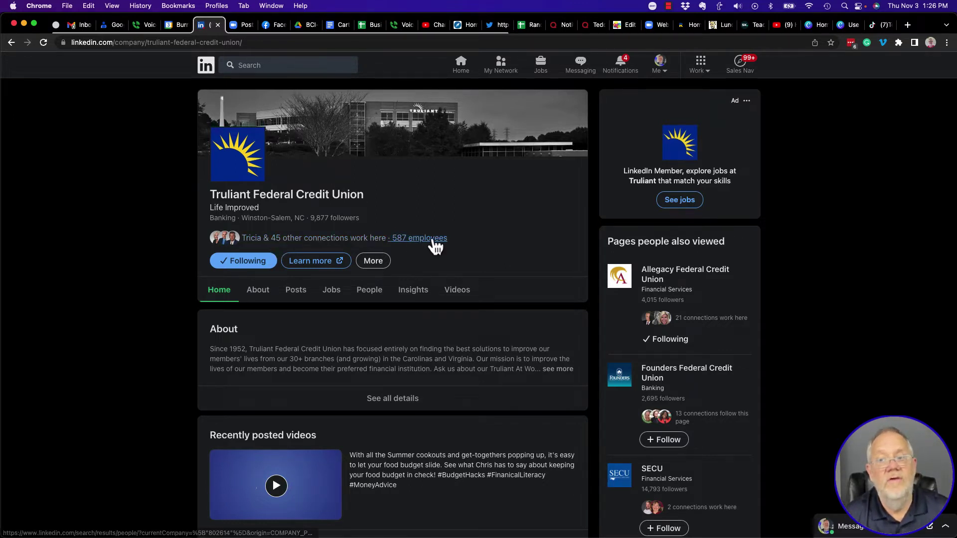
Open Truliant's People tab and scroll down to the employee insight charts.
left_click(371, 299)
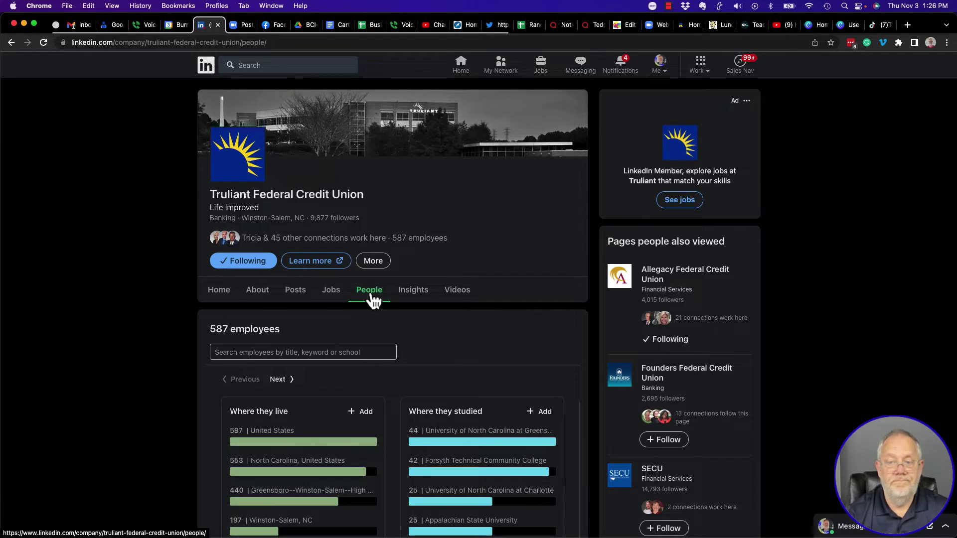
scroll(373, 299, "down", 3)
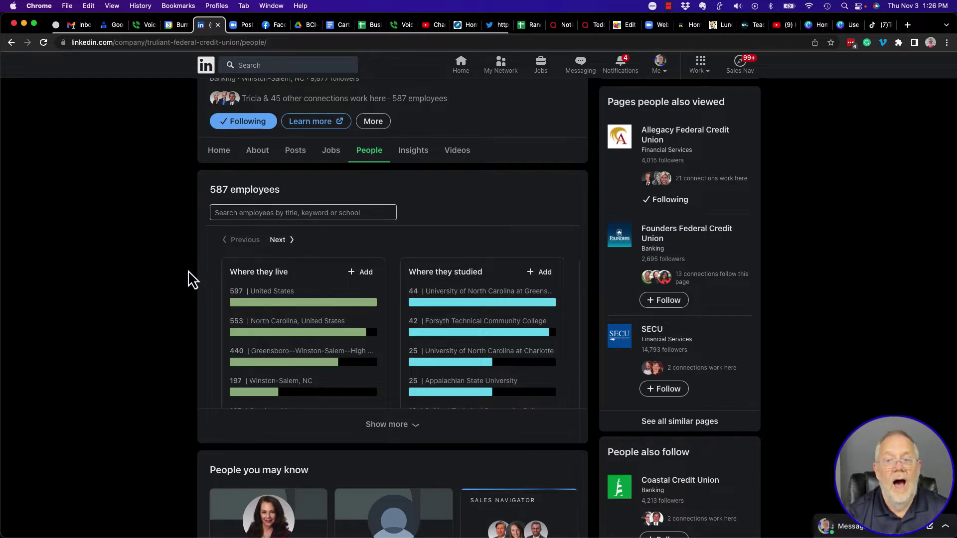
scroll(187, 270, "down", 2)
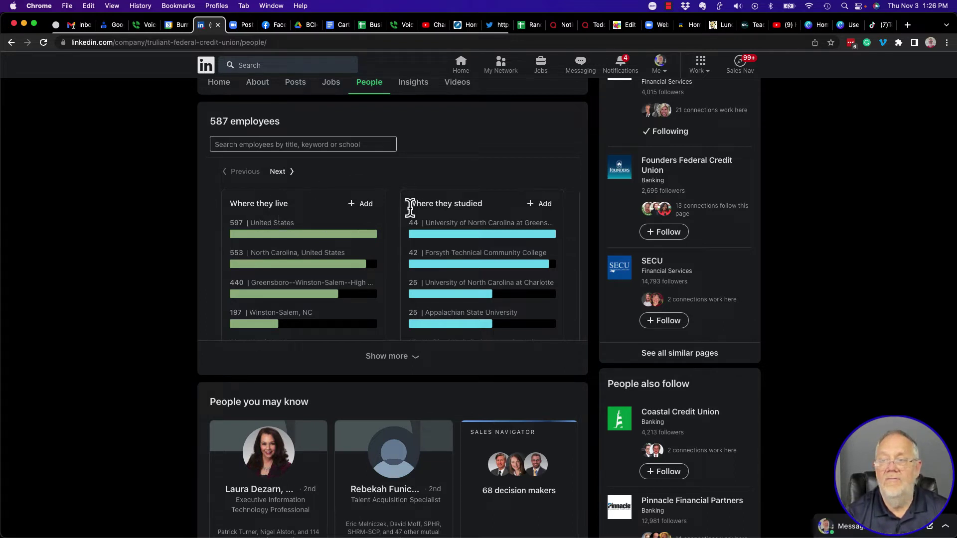
Page forward to the last employee insights, then back to the first set.
left_click(288, 174)
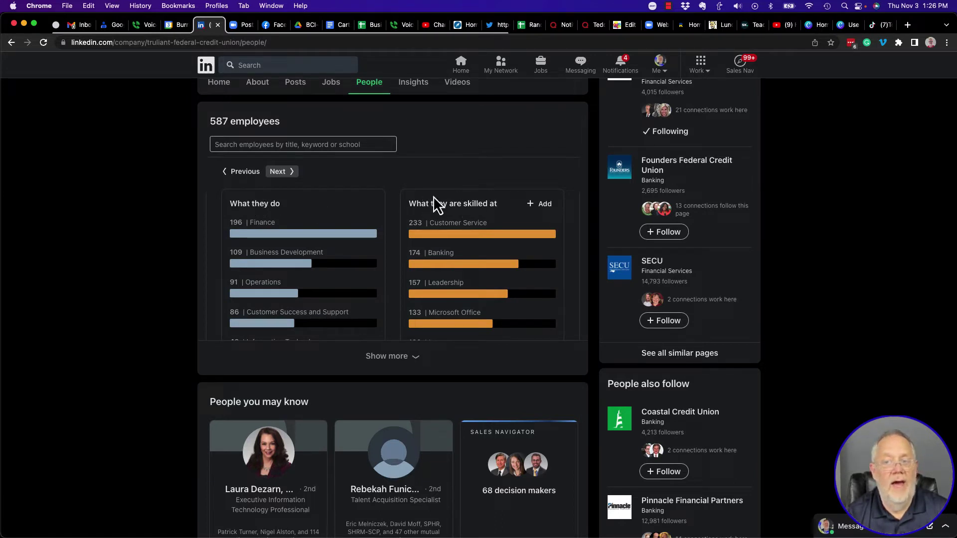
left_click(289, 175)
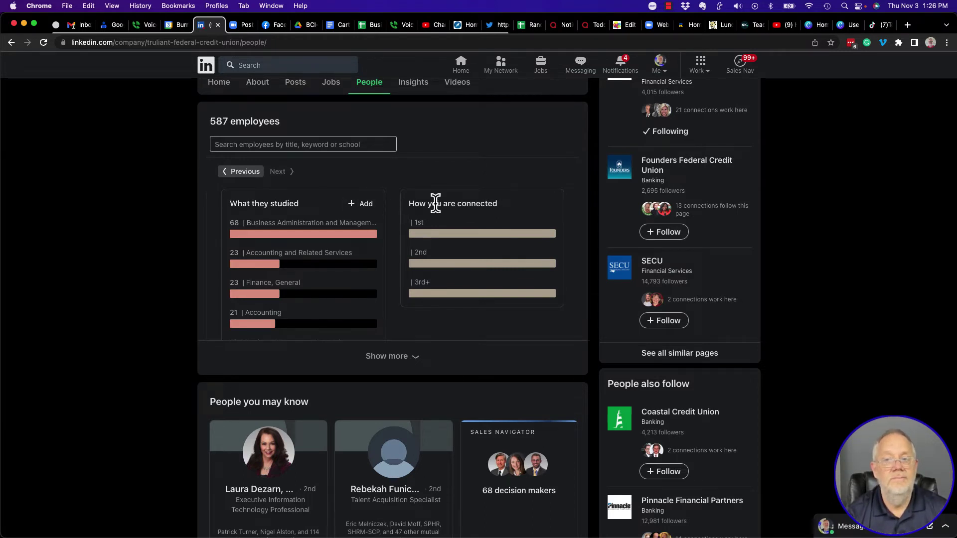
left_click(240, 174)
left_click(239, 175)
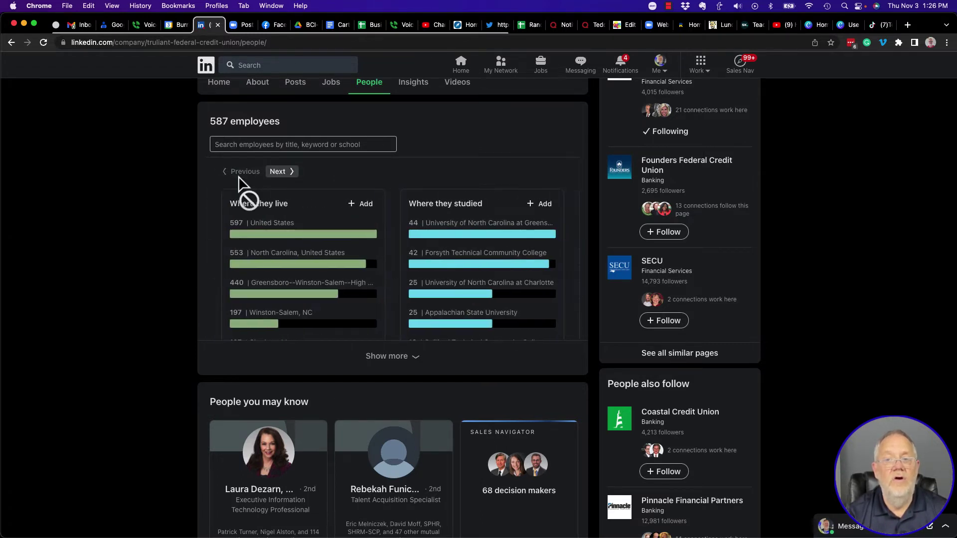
Search Truliant's employees for 'Human Relations', narrowing the list to 15 matching employees.
left_click(261, 145)
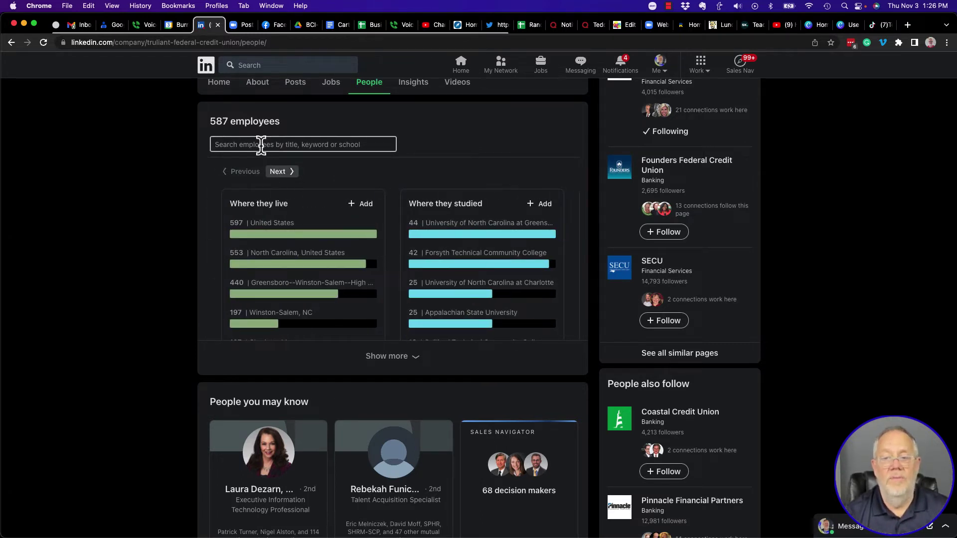
type("Hum")
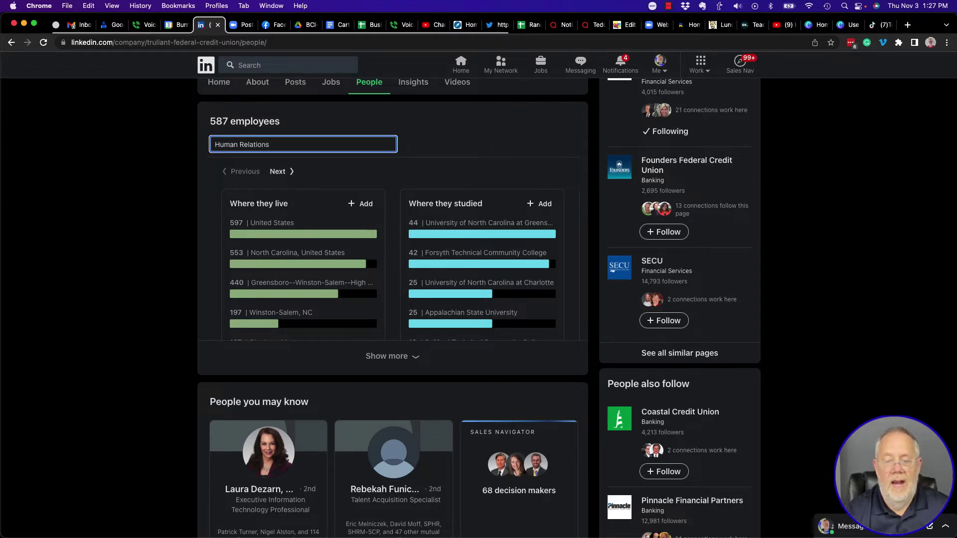
type("an Relations")
key("Return")
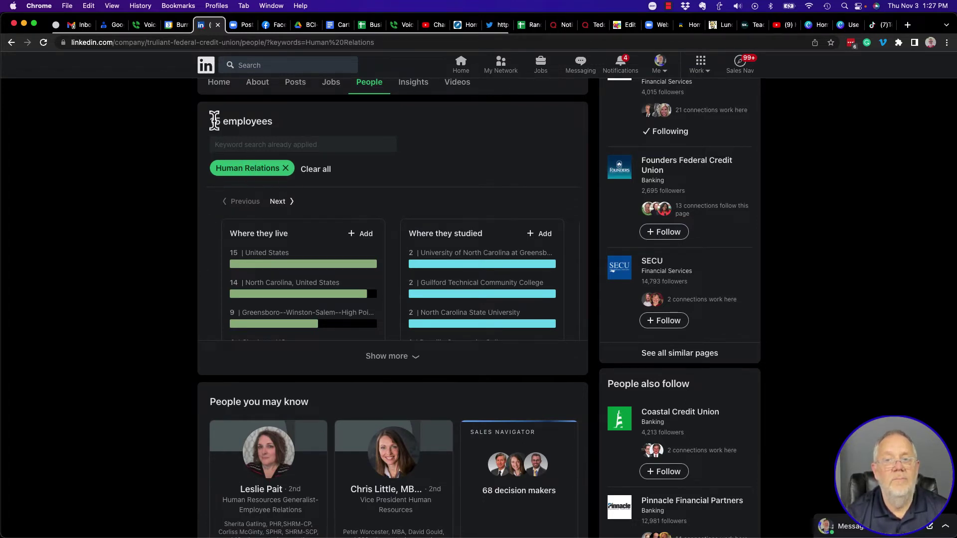
double_click(215, 121)
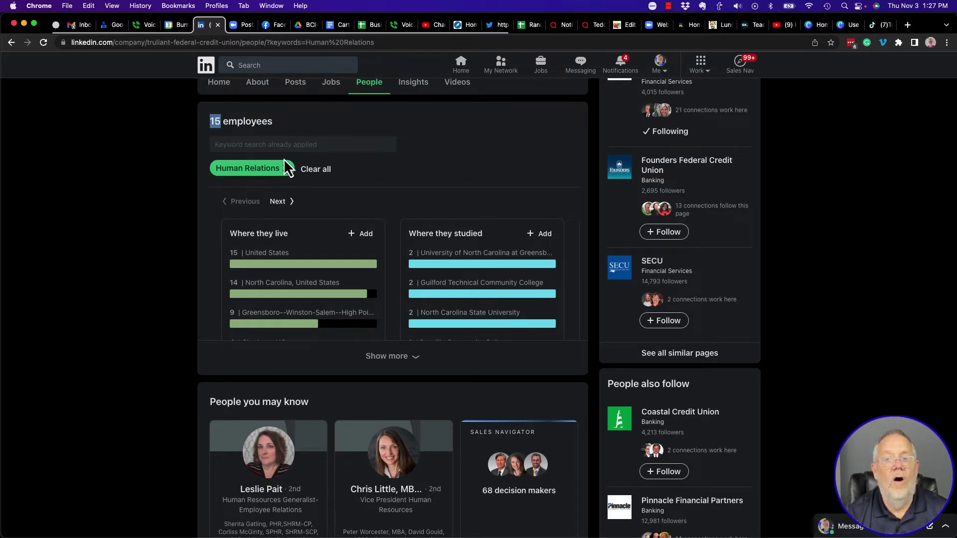
scroll(333, 197, "down", 5)
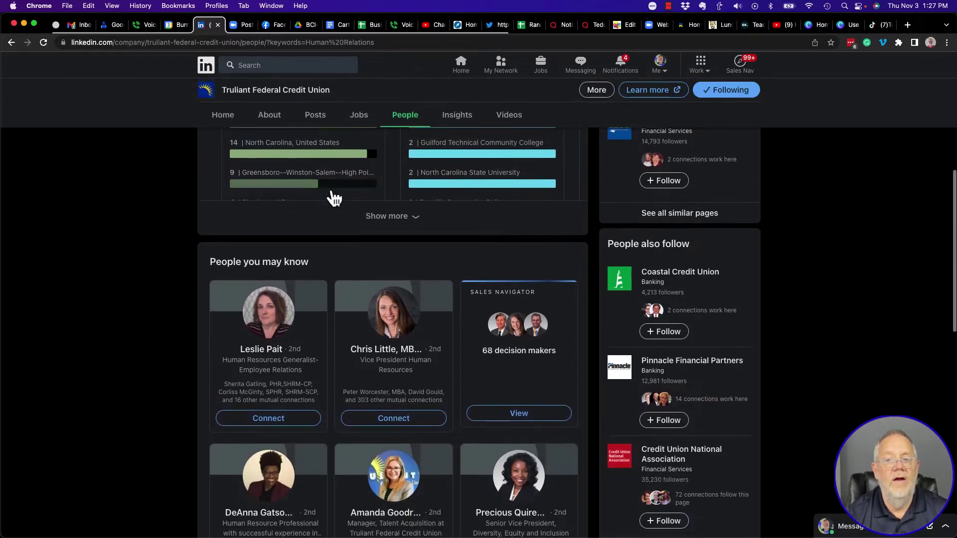
left_click_drag(215, 189, 313, 191)
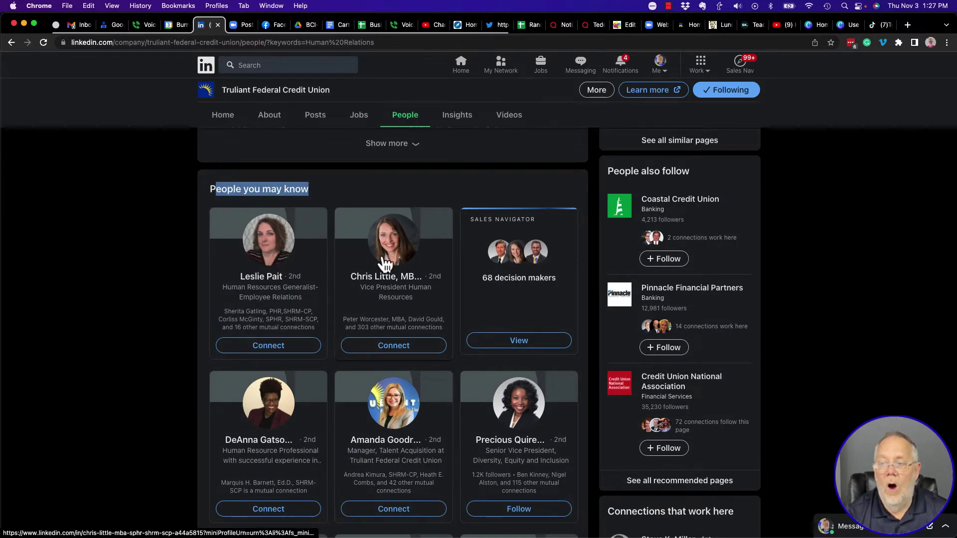
scroll(257, 387, "up", 5)
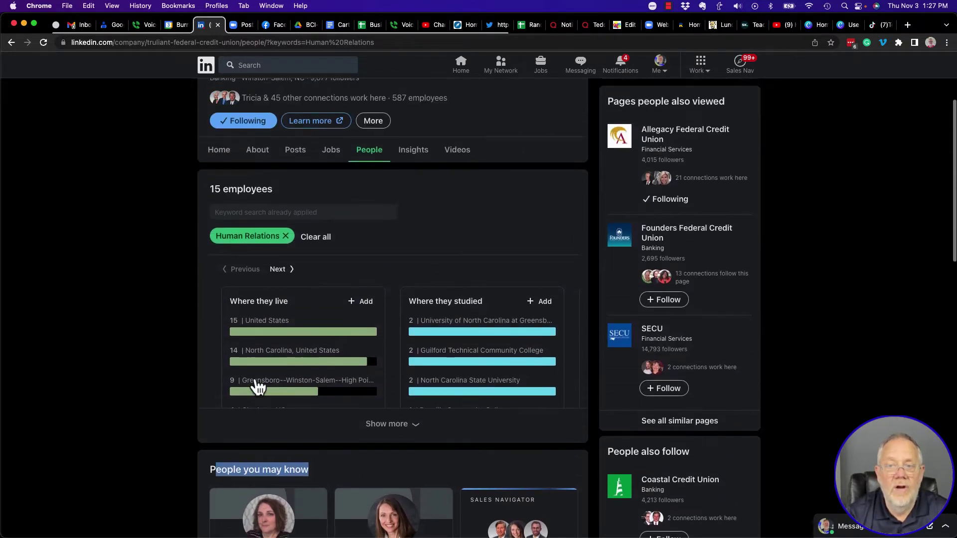
scroll(256, 387, "down", 6)
scroll(256, 378, "down", 2)
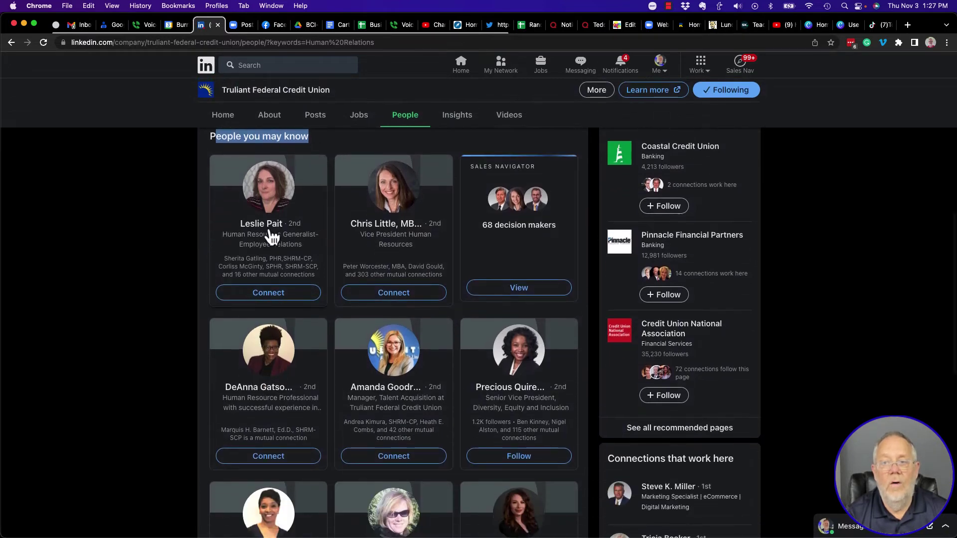
scroll(355, 438, "down", 8)
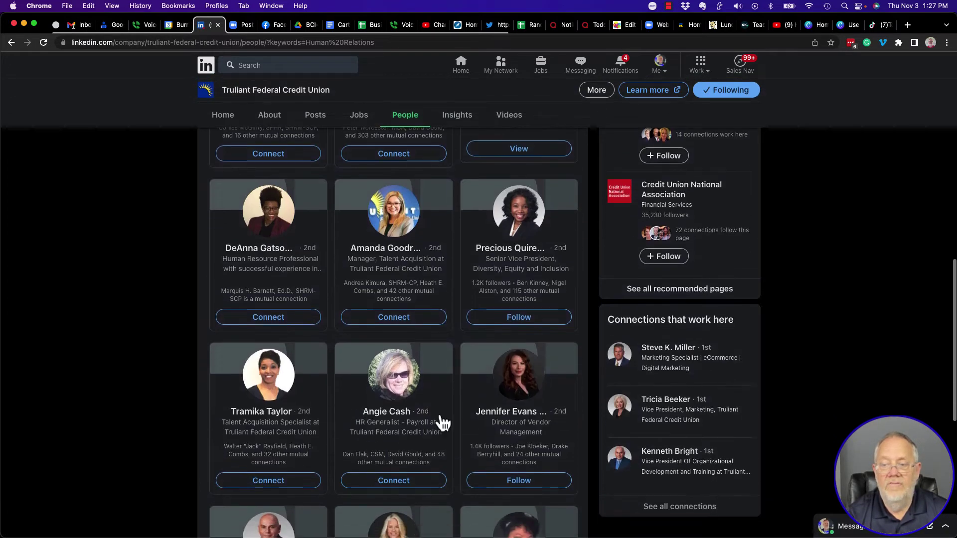
scroll(315, 434, "down", 3)
scroll(315, 434, "down", 10)
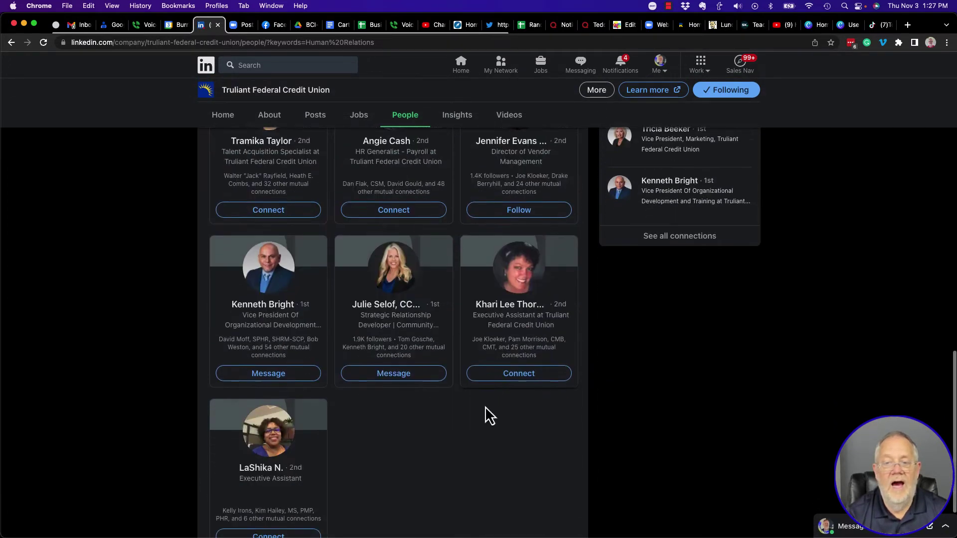
scroll(310, 422, "up", 15)
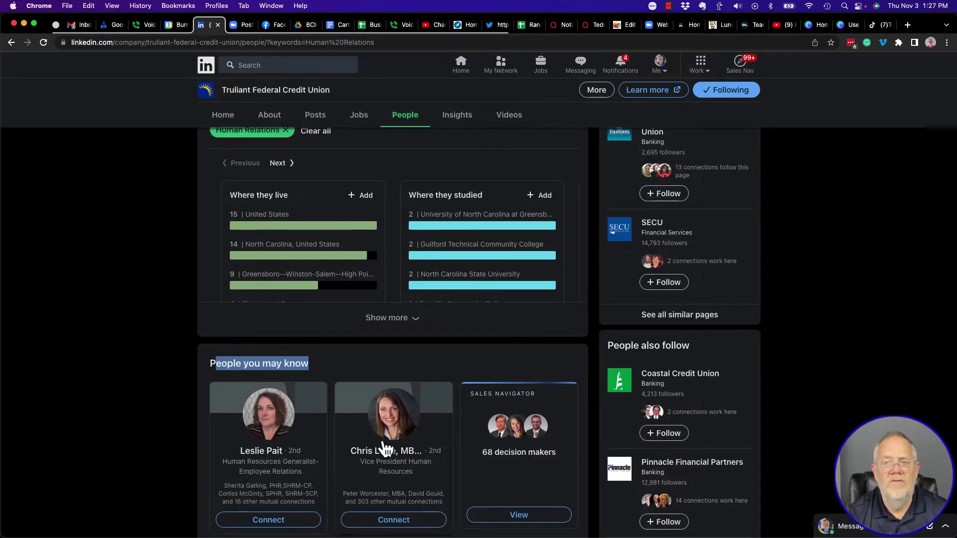
scroll(386, 448, "up", 2)
scroll(386, 449, "down", 3)
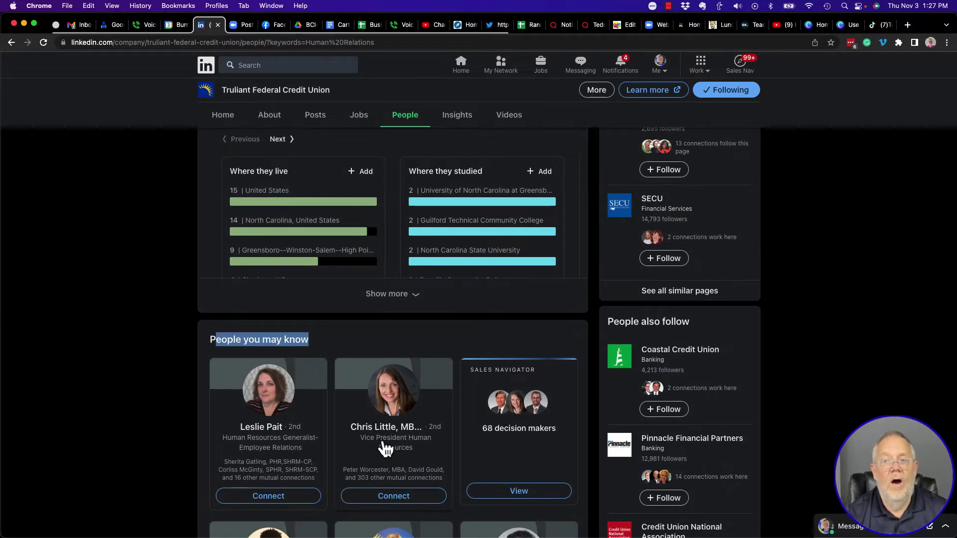
scroll(384, 446, "down", 2)
scroll(383, 440, "up", 6)
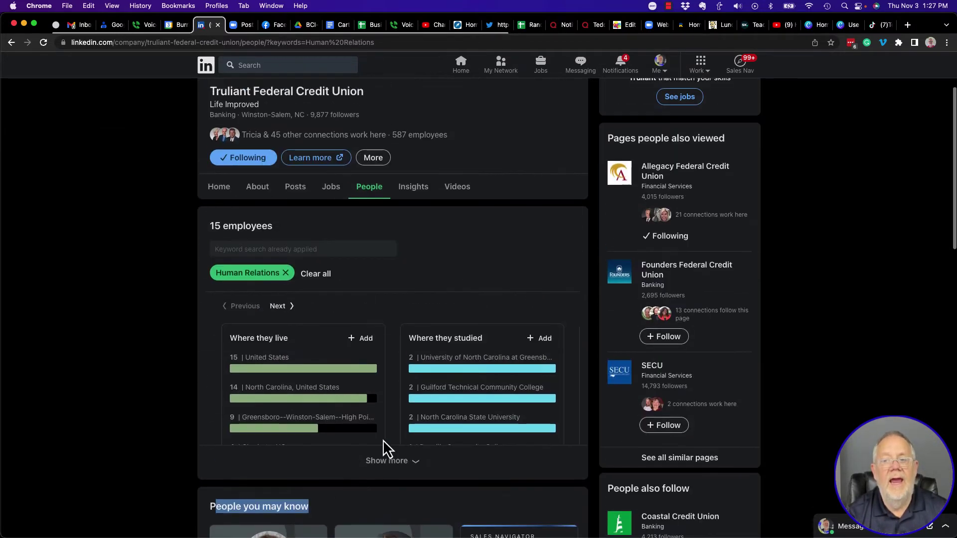
Add the Greensboro–Winston-Salem–High Point Area location filter, then scroll through the 9 remaining employees.
left_click(257, 423)
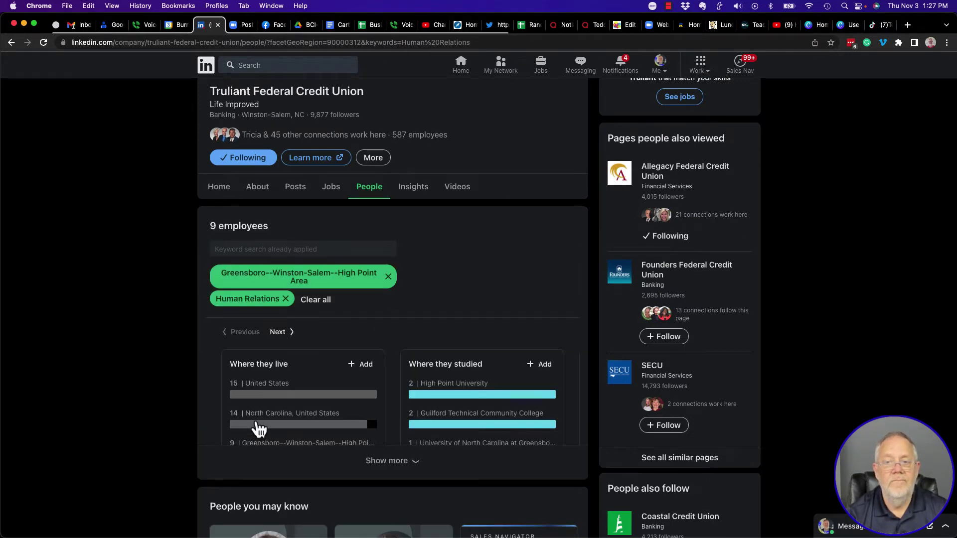
scroll(379, 482, "down", 7)
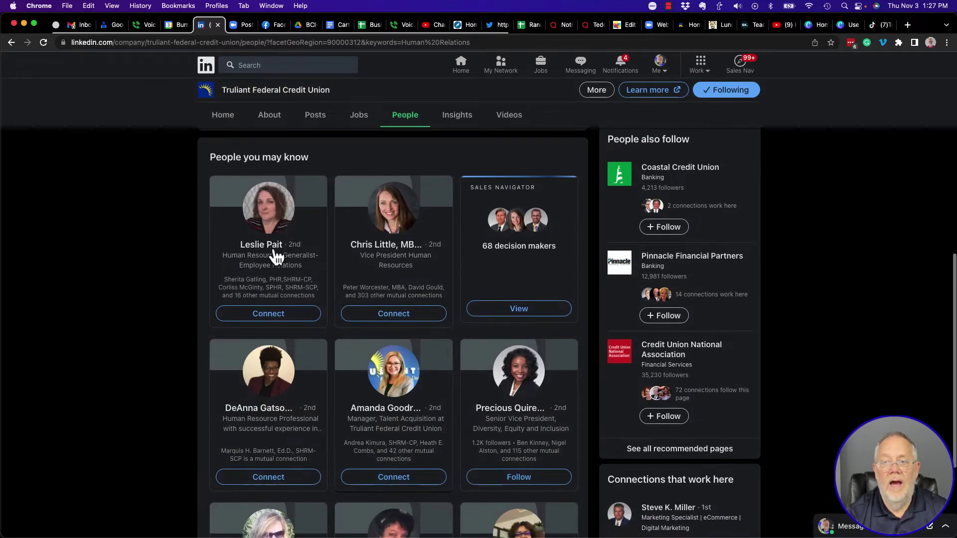
scroll(525, 408, "down", 3)
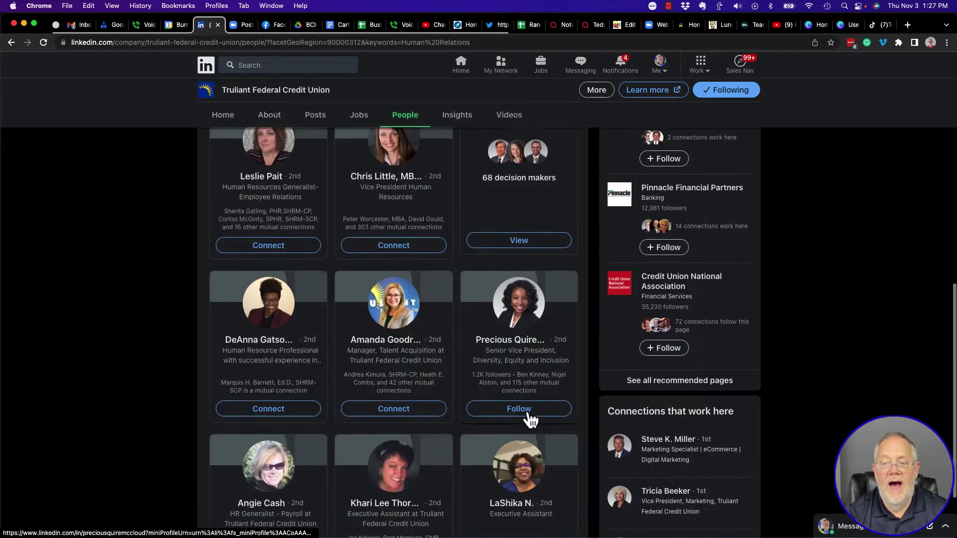
scroll(522, 402, "up", 5)
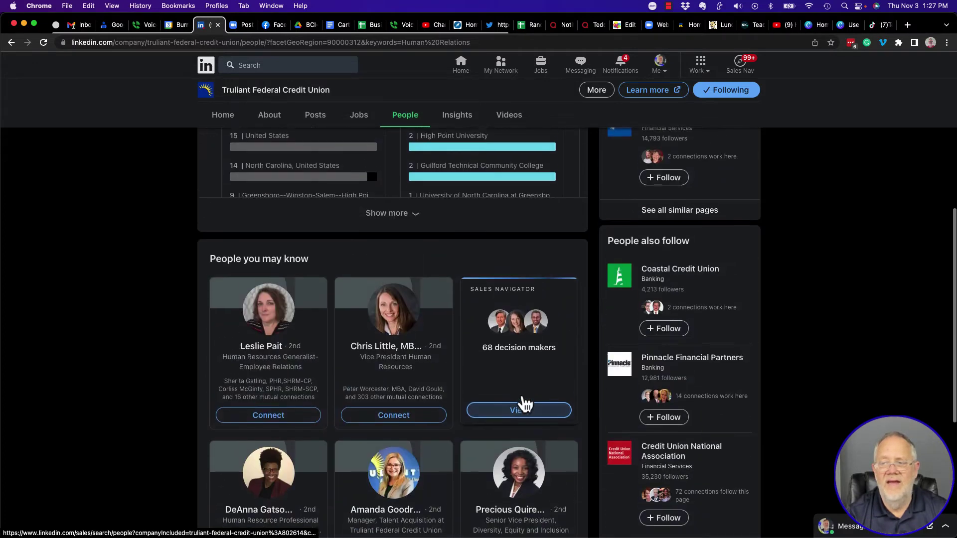
scroll(226, 148, "up", 4)
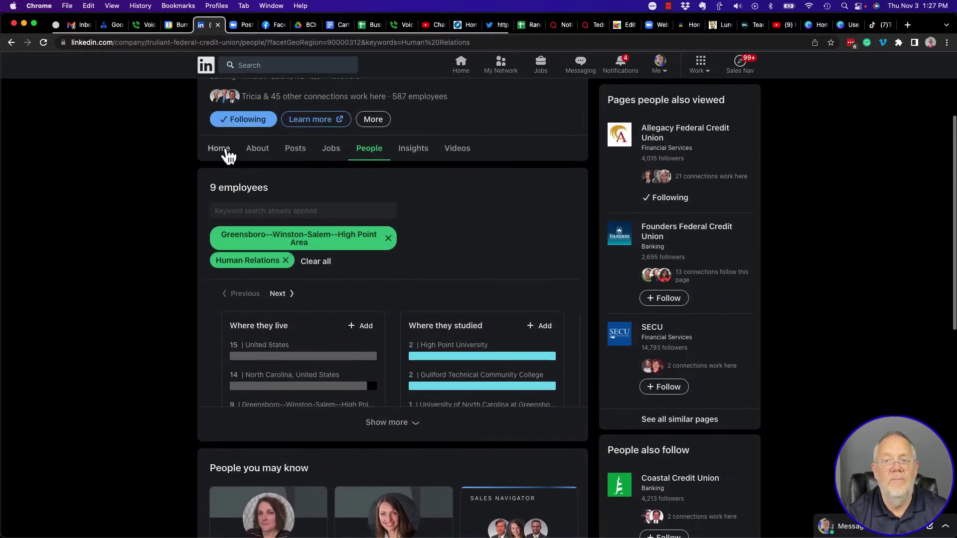
scroll(492, 394, "down", 3)
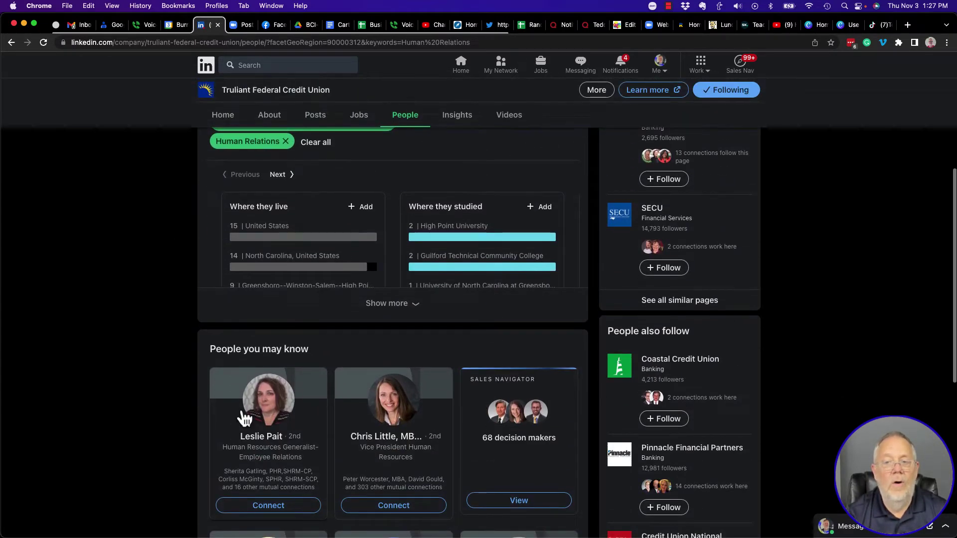
scroll(397, 466, "down", 3)
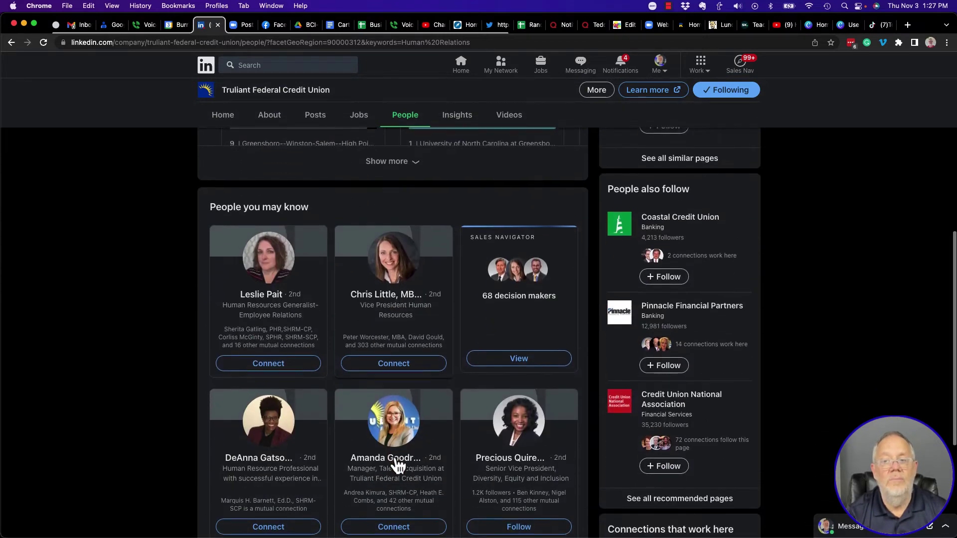
scroll(397, 466, "up", 2)
scroll(397, 466, "up", 3)
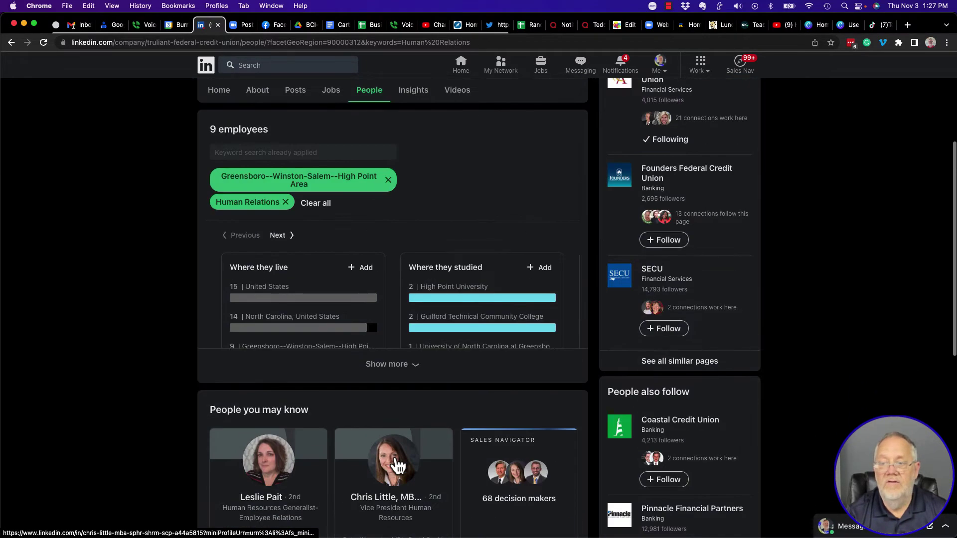
left_click(281, 236)
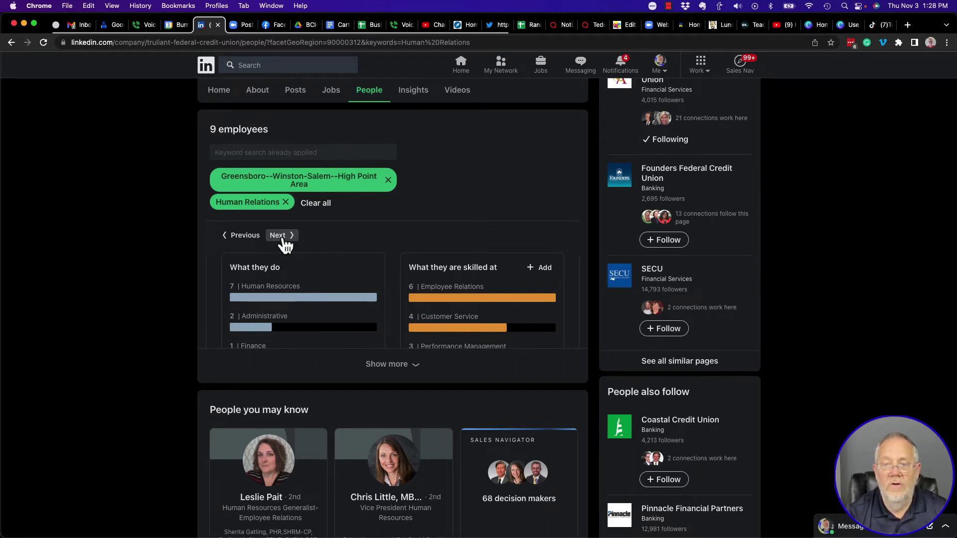
left_click(281, 236)
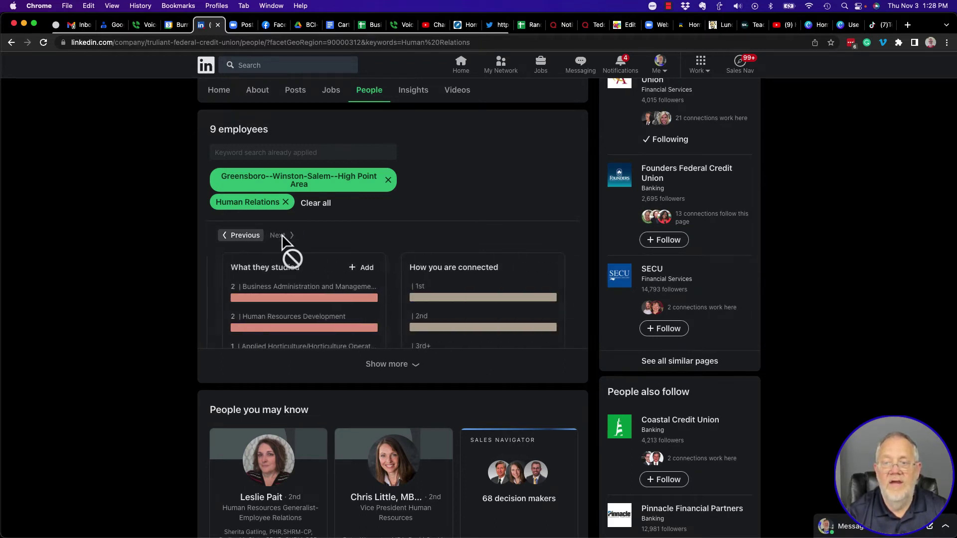
left_click(435, 299)
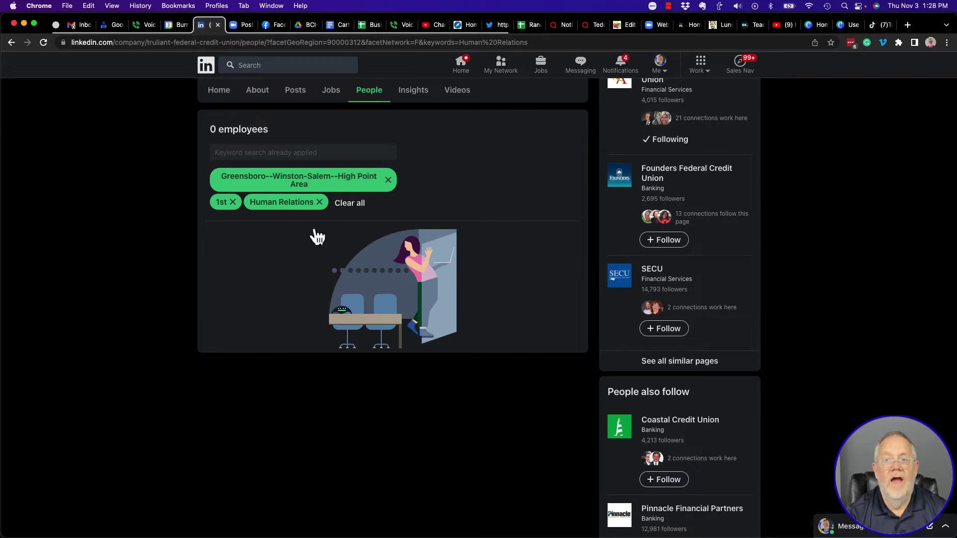
left_click(233, 203)
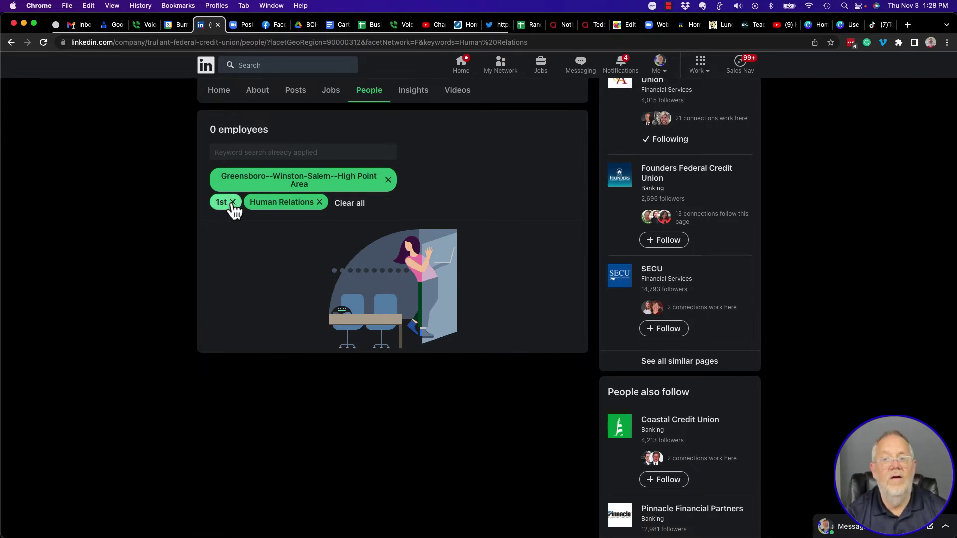
scroll(354, 401, "down", 2)
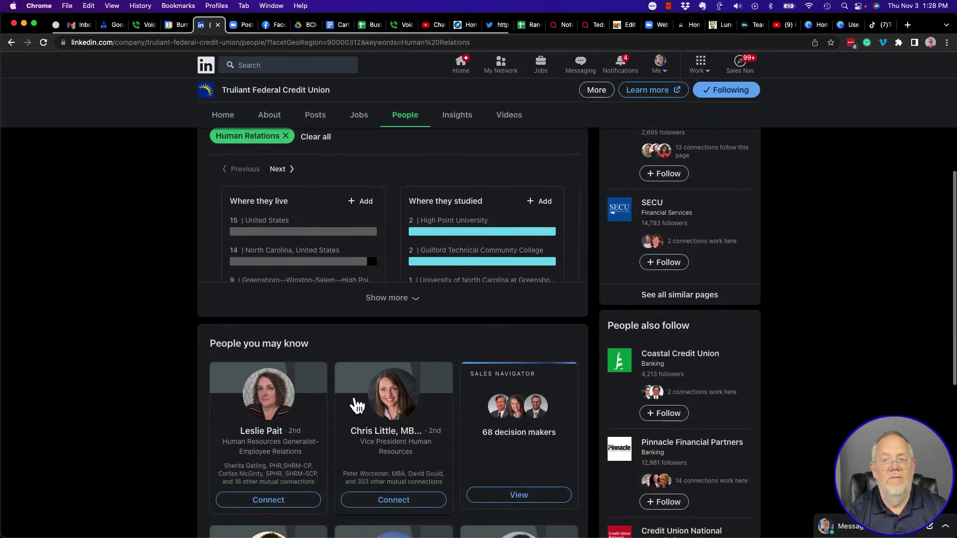
scroll(357, 405, "up", 3)
scroll(396, 423, "down", 3)
scroll(397, 427, "up", 3)
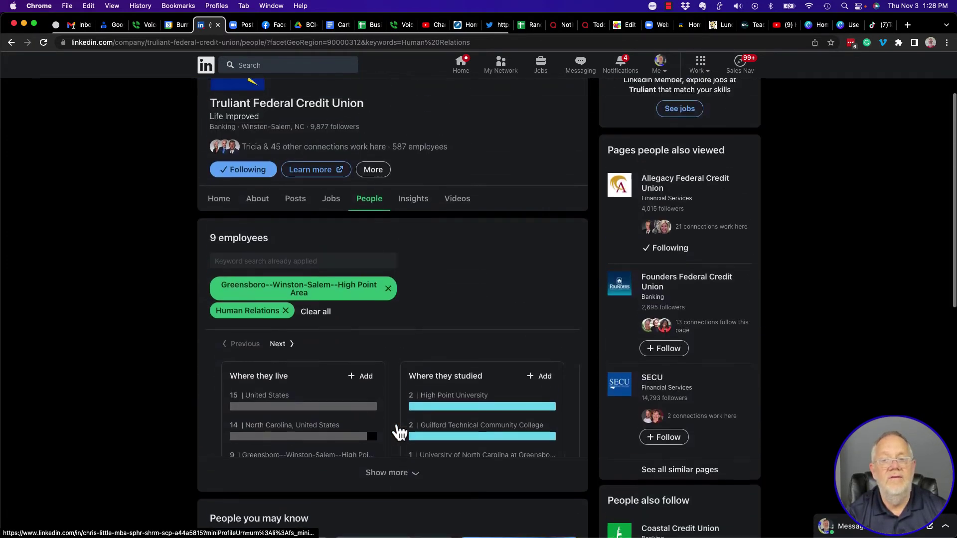
scroll(399, 432, "up", 2)
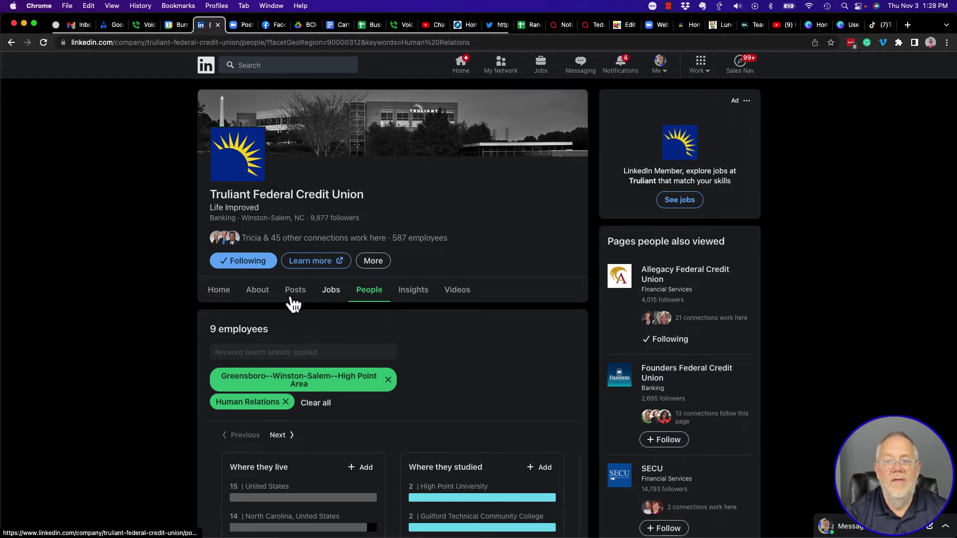
scroll(382, 442, "down", 2)
scroll(382, 442, "down", 3)
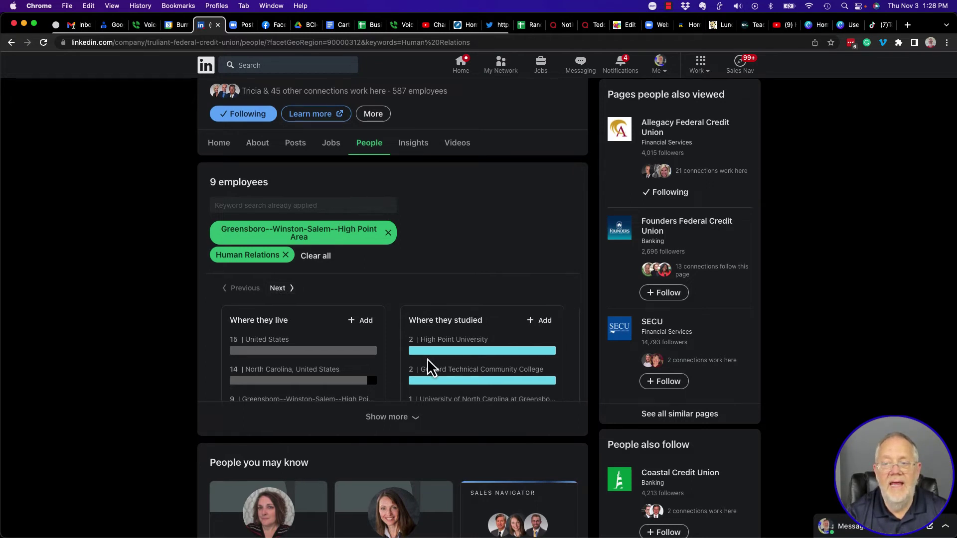
scroll(418, 366, "down", 2)
Expand the location and school lists with Show more, then page ahead through the insights.
left_click(387, 381)
scroll(289, 378, "down", 1)
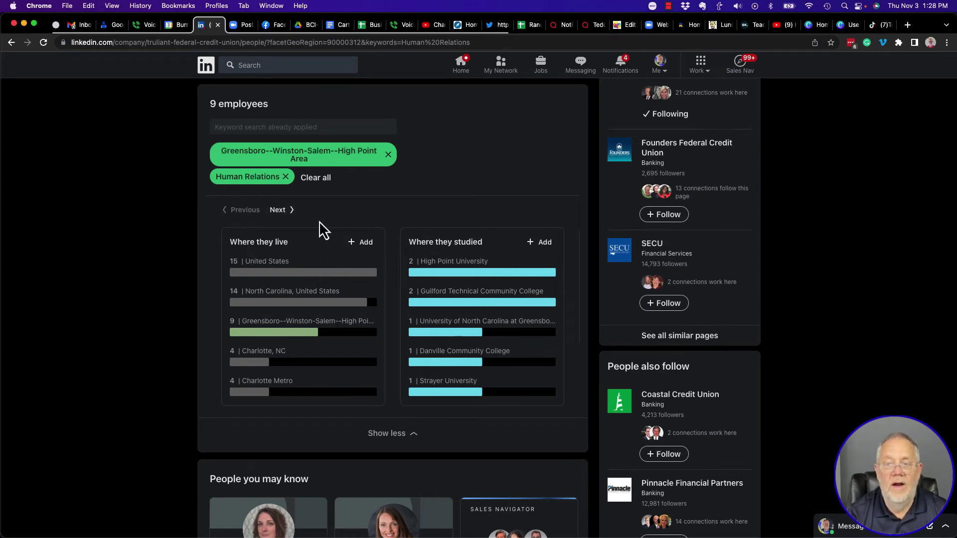
left_click(282, 210)
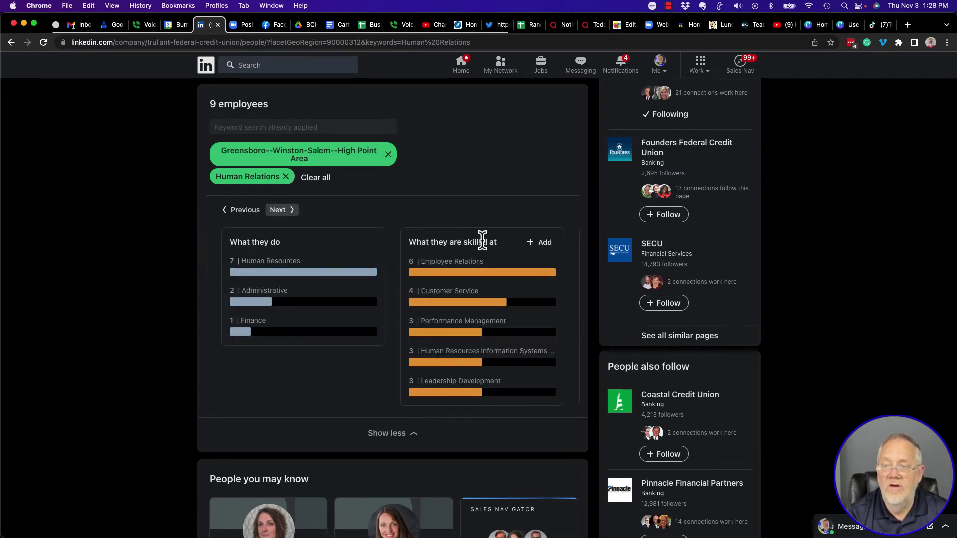
left_click(282, 211)
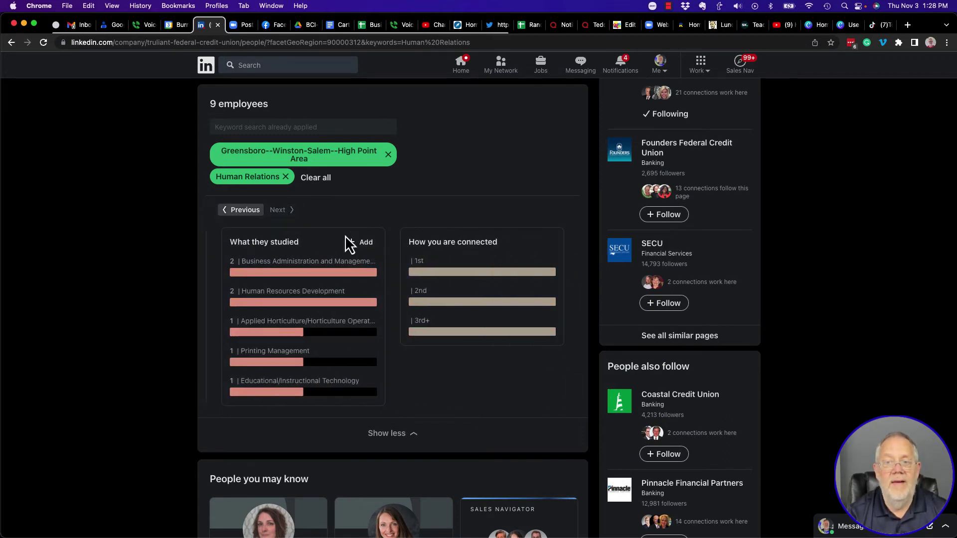
Page back to the Where they live insights and scroll down the list.
left_click(240, 211)
left_click(240, 211)
left_click(240, 211)
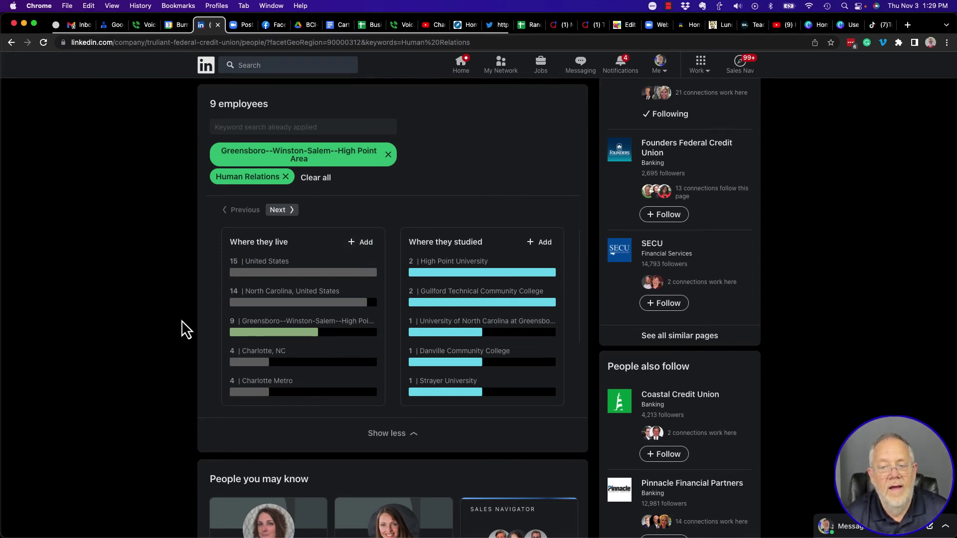
scroll(182, 320, "down", 3)
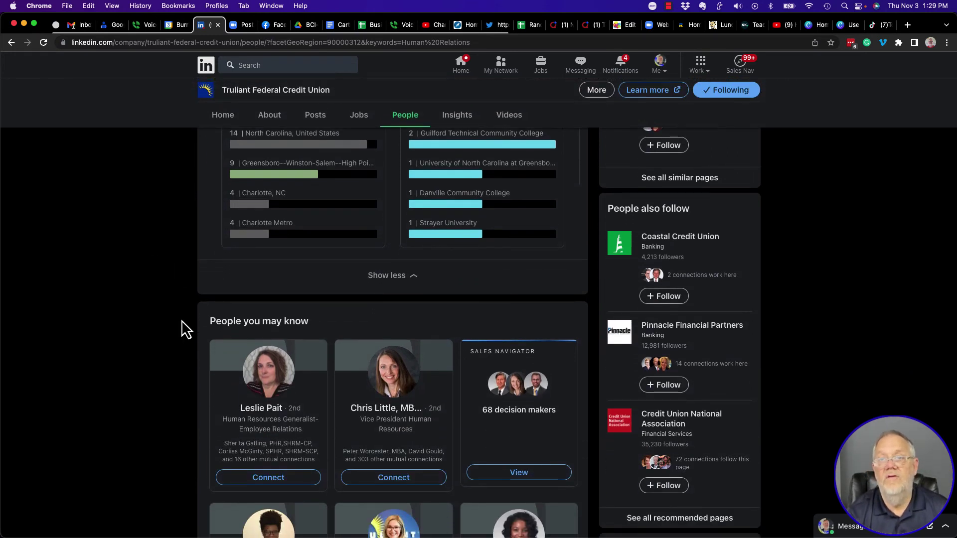